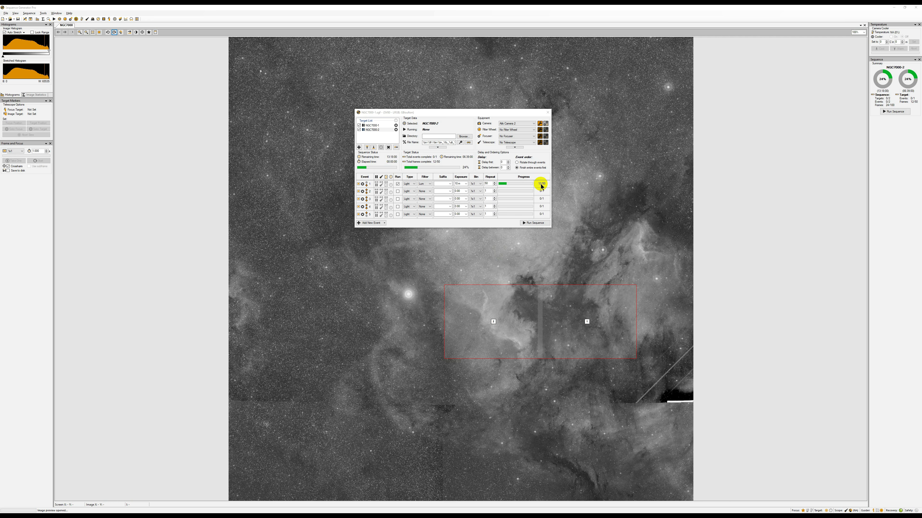
Select target NGC7000-1 in the sequence and move the sequence window further away from the mosaic tiles
left_click(377, 126)
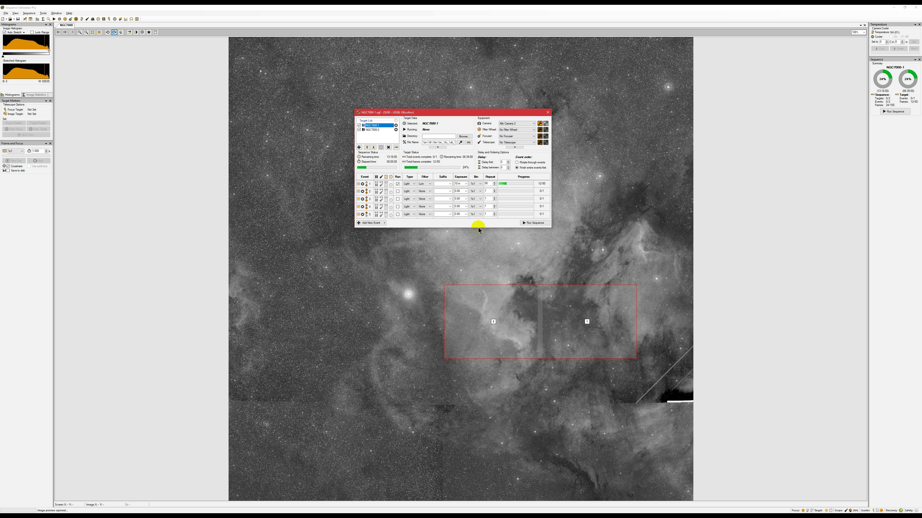
left_click(458, 117)
left_click_drag(458, 117, 449, 86)
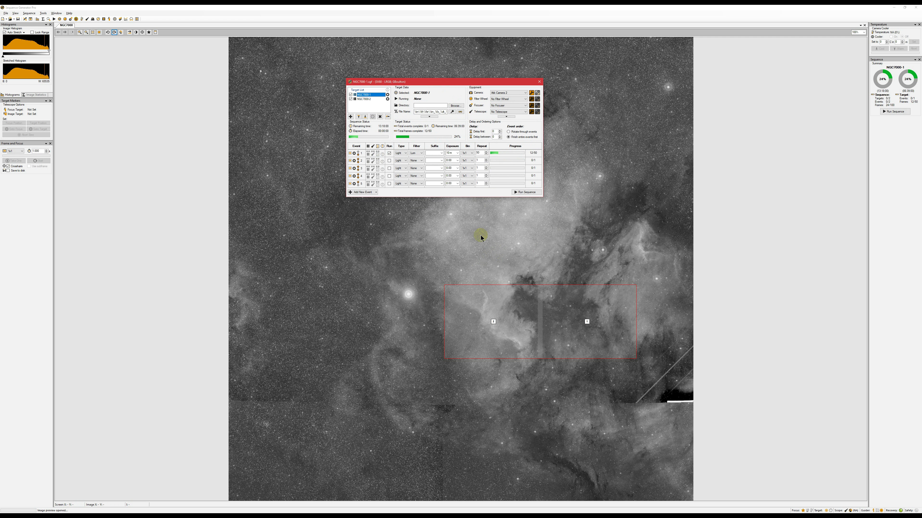
right_click(584, 253)
left_click(45, 13)
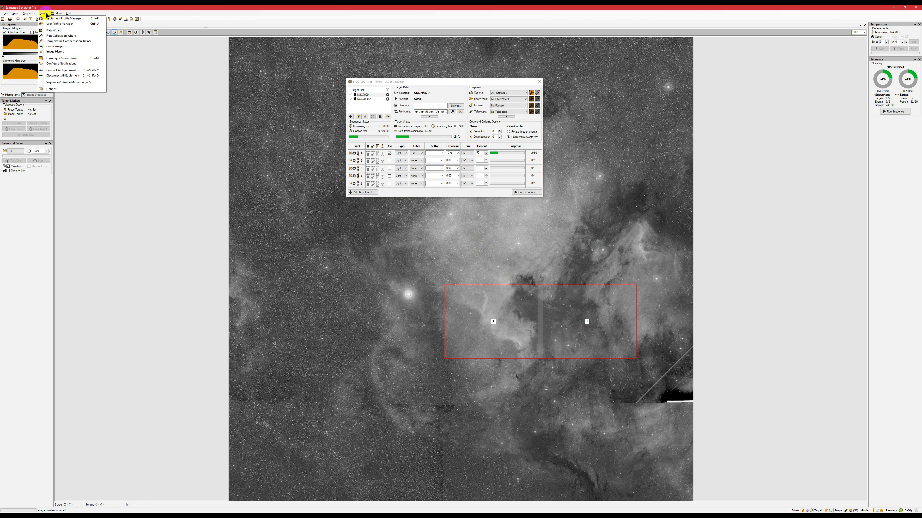
left_click(62, 59)
left_click_drag(148, 121, 229, 122)
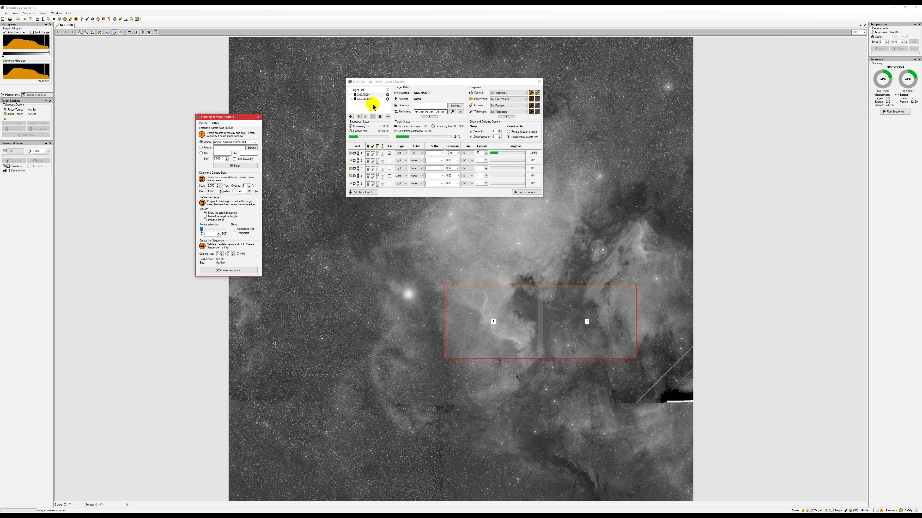
left_click(217, 124)
left_click(216, 123)
left_click(258, 117)
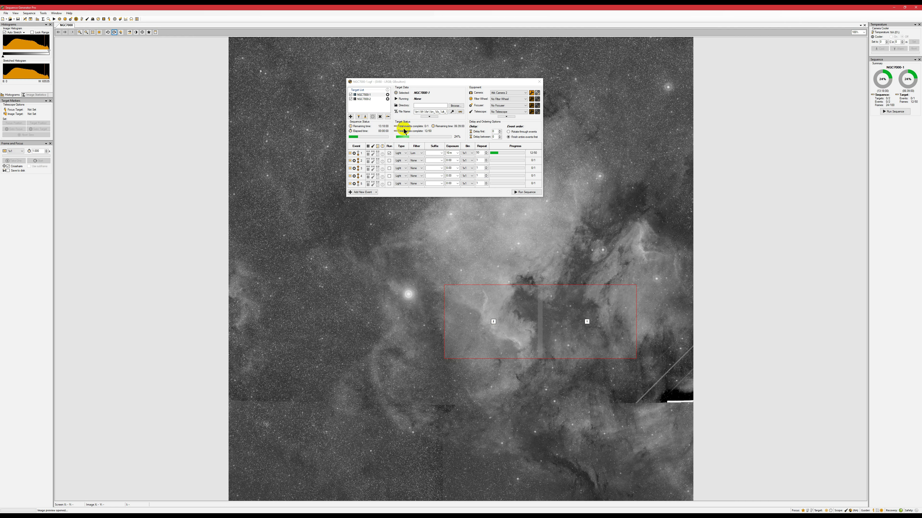
Look up the RA and Dec coordinates in target NGC7000-2's settings, then switch to the Notepad file containing them
left_click(369, 98)
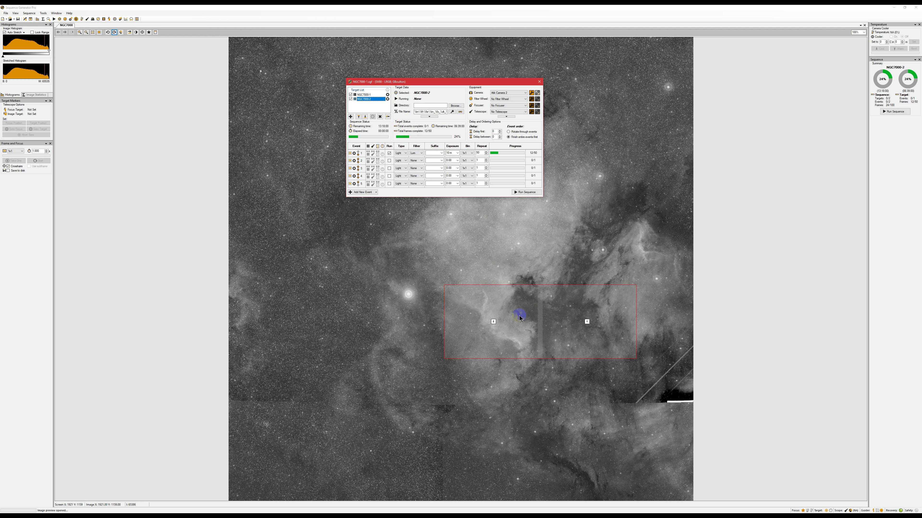
left_click(387, 98)
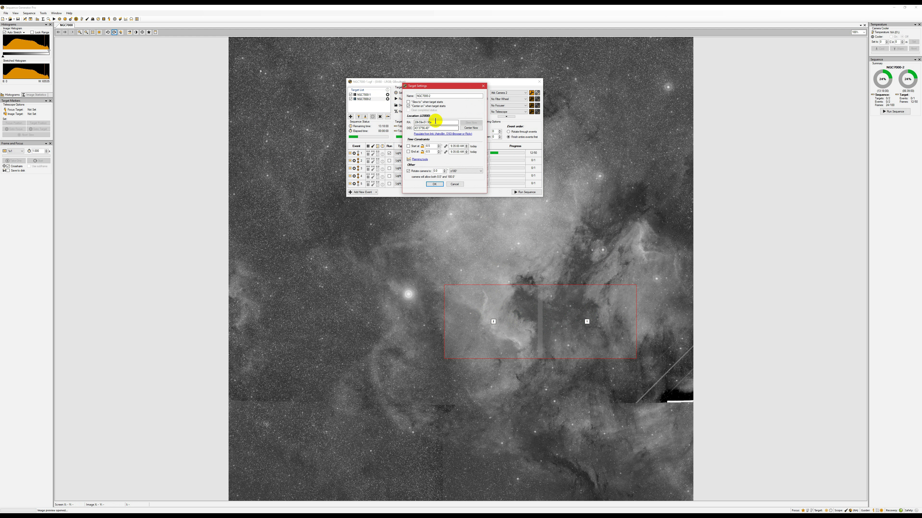
left_click(453, 184)
key("alt+Tab")
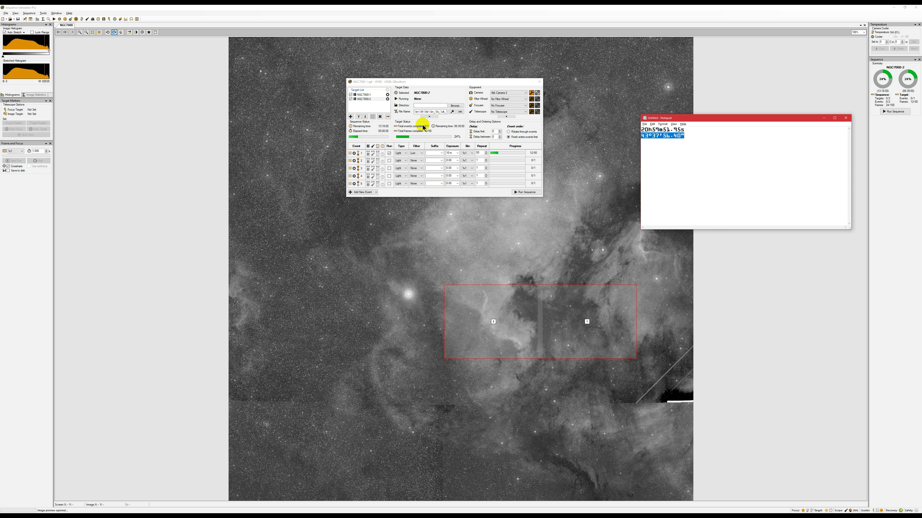
Open the Framing & Mosaic Wizard, define the area by coordinates and enter the RA 20h59m51.95s copied from Notepad
left_click(43, 13)
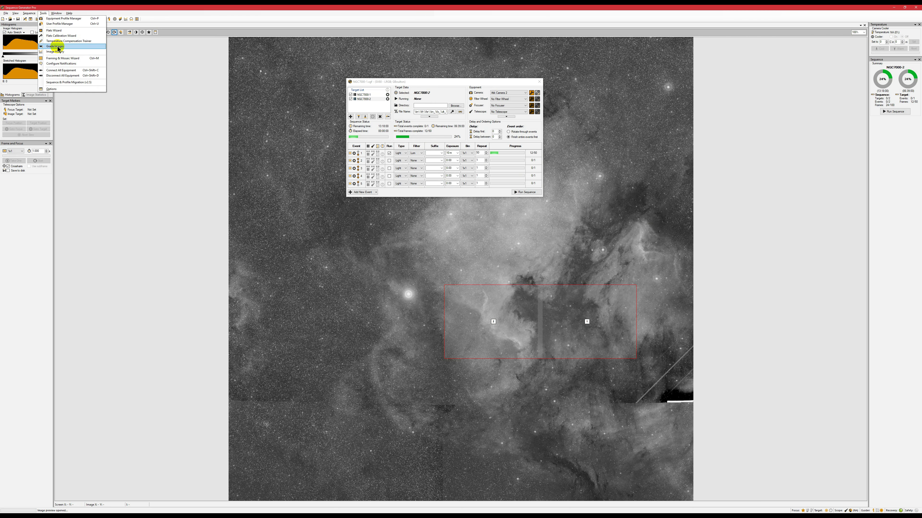
left_click(61, 59)
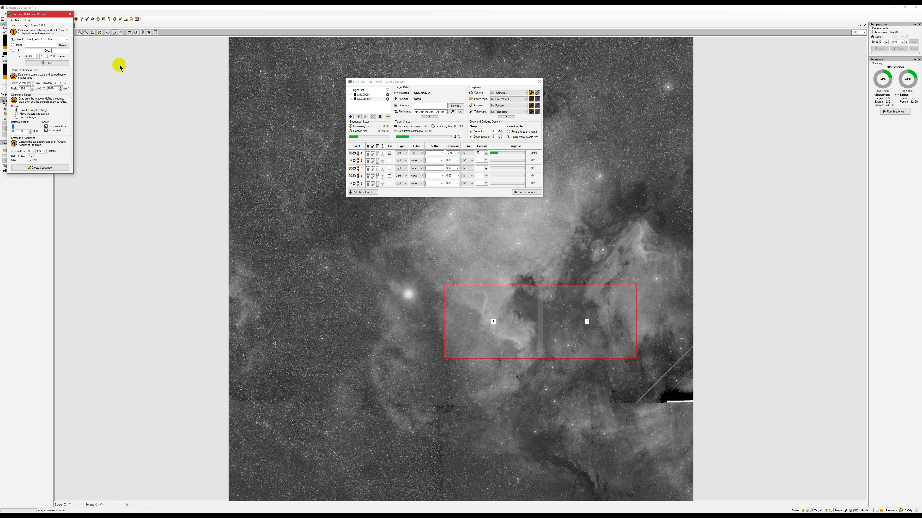
left_click_drag(36, 14, 232, 96)
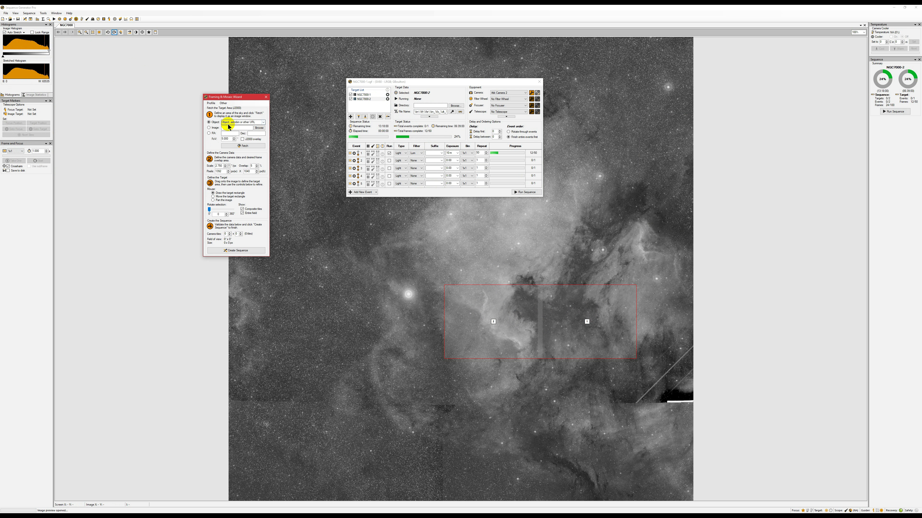
left_click(209, 133)
key("alt+Tab")
left_click_drag(685, 130, 287, 106)
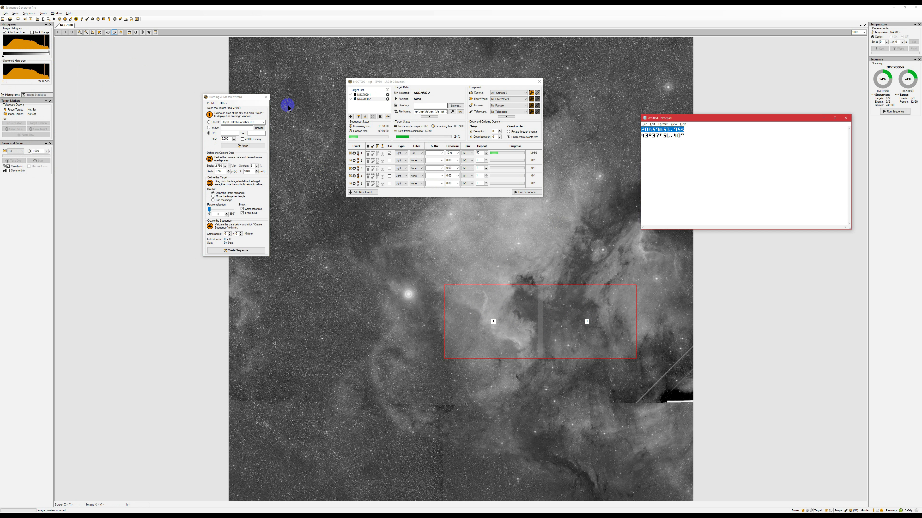
left_click(234, 135)
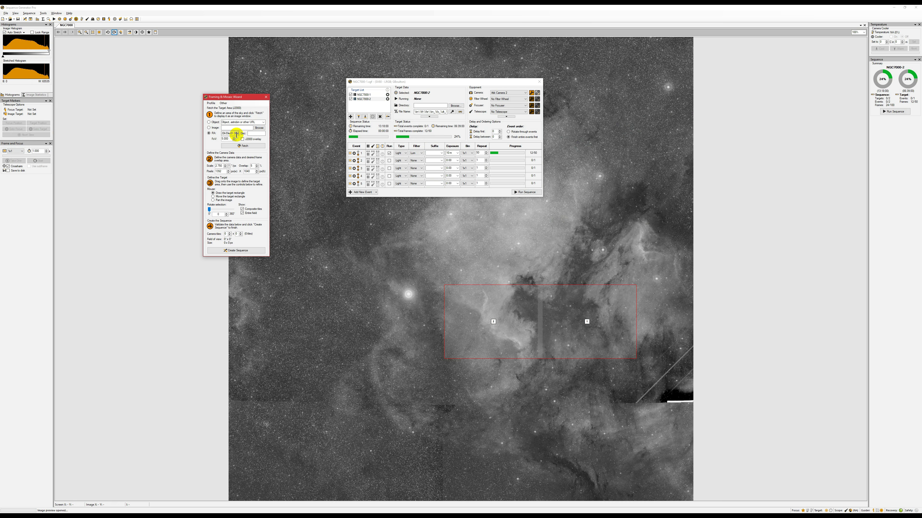
Copy the Dec 43°37'56.40" from Notepad into the wizard and fetch the sky image for these coordinates
key("alt+Tab")
left_click_drag(685, 135, 628, 137)
key("ctrl+c")
left_click(259, 134)
key("ctrl+v")
left_click(239, 146)
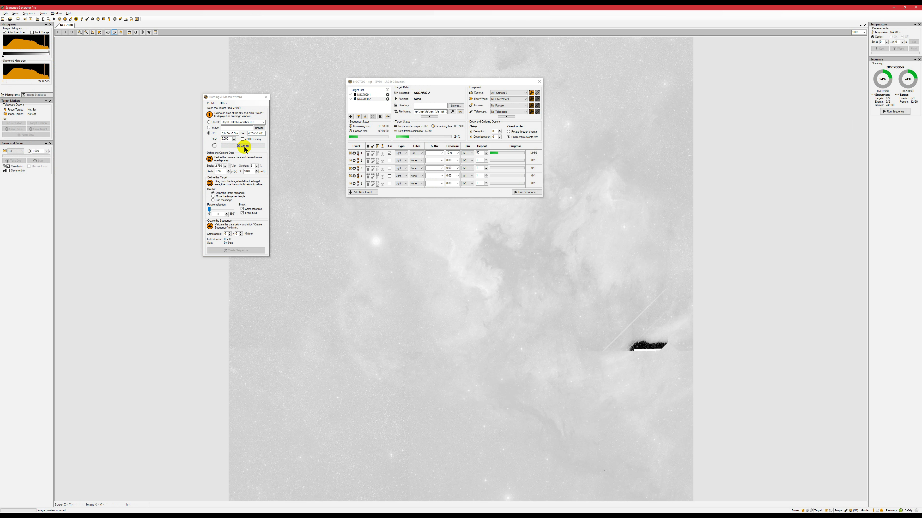
Adjust the fetched image's histogram stretch, overlay the centre crosshair and compare the image with the NGC7000 mosaic image
left_click_drag(2, 56, 35, 54)
left_click(143, 33)
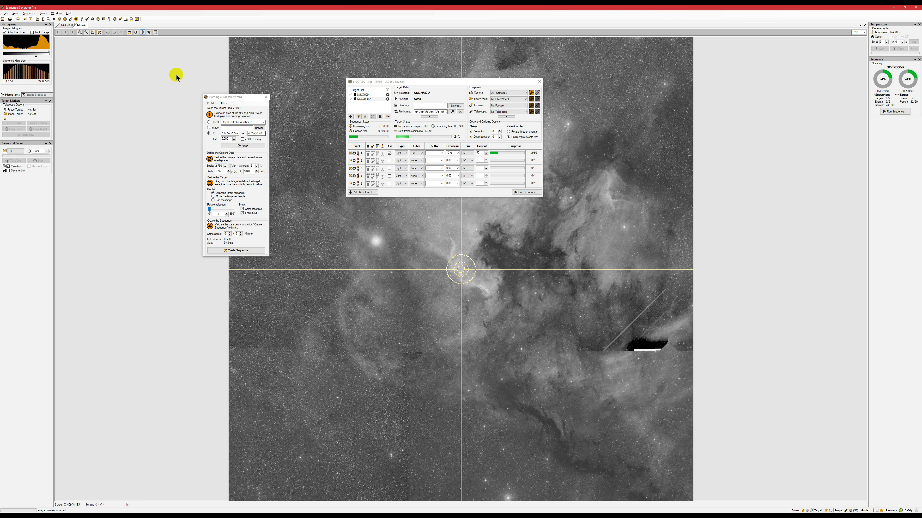
left_click(67, 25)
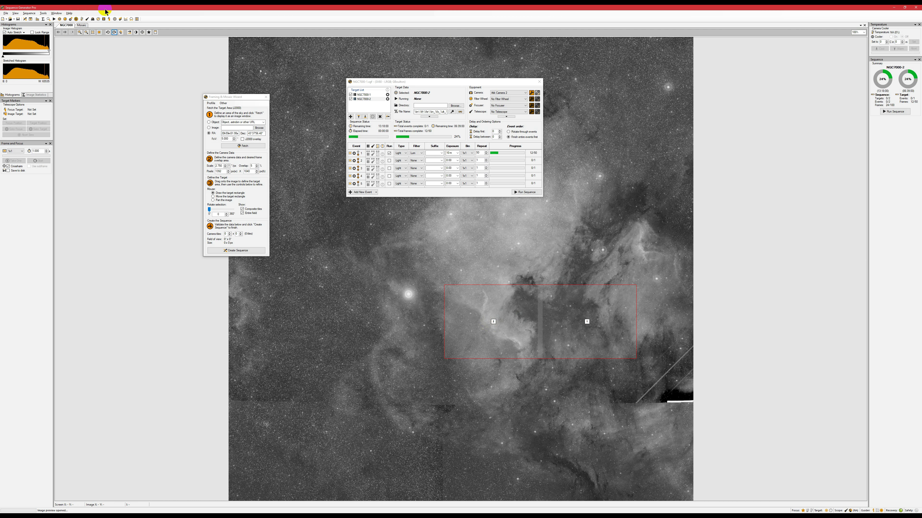
left_click(81, 25)
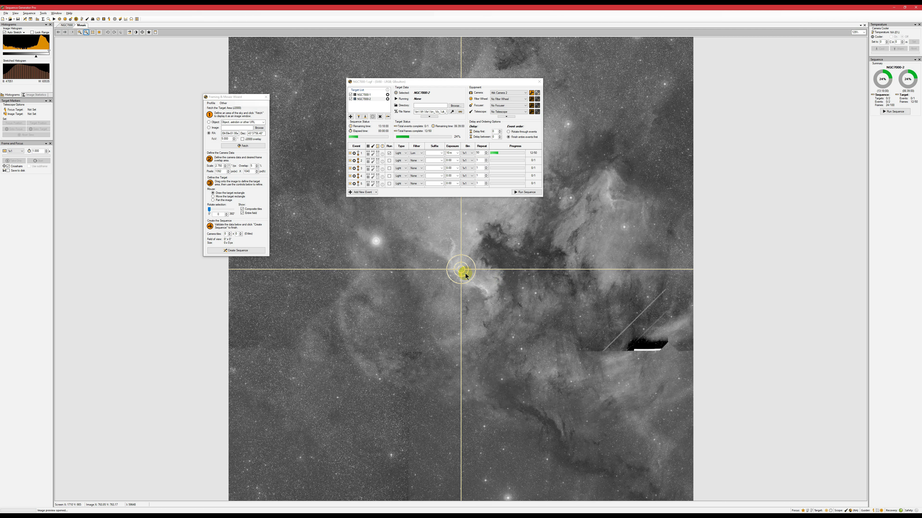
Close the sequence window, draw a 2 x 2 tile target rectangle and move its lower-left tile centre exactly onto the crosshair
left_click(539, 81)
left_click_drag(378, 100, 467, 161)
left_click_drag(414, 140, 507, 239)
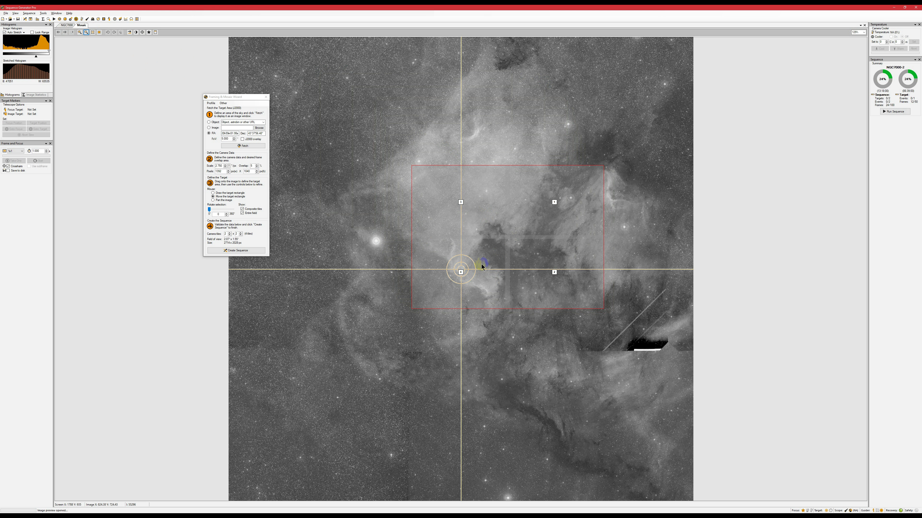
left_click(864, 32)
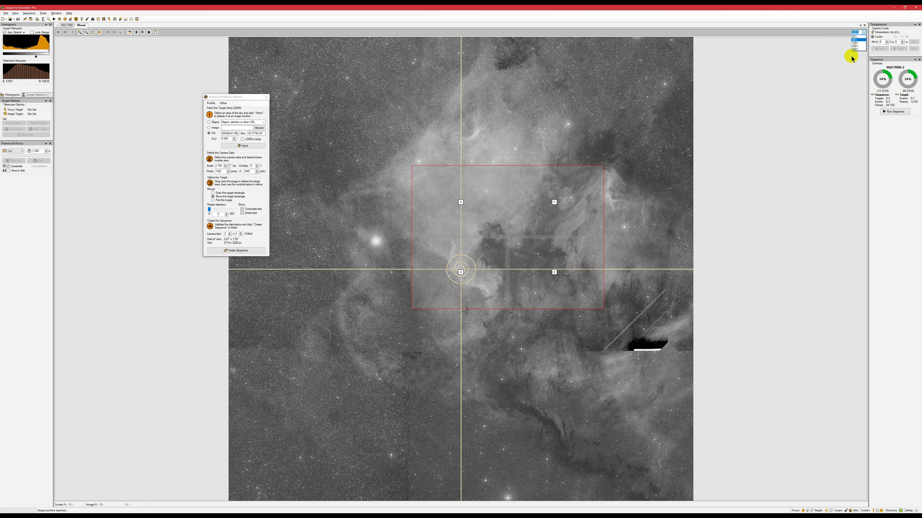
left_click(856, 49)
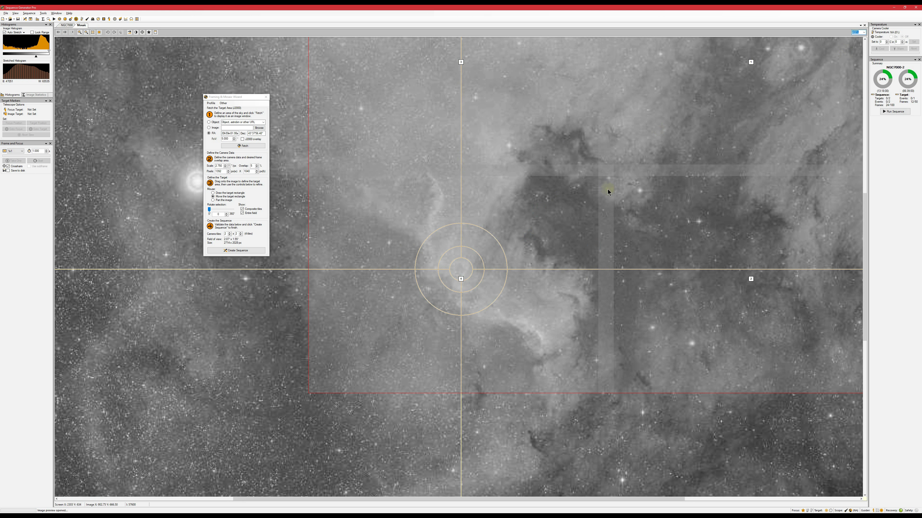
left_click_drag(606, 175, 607, 166)
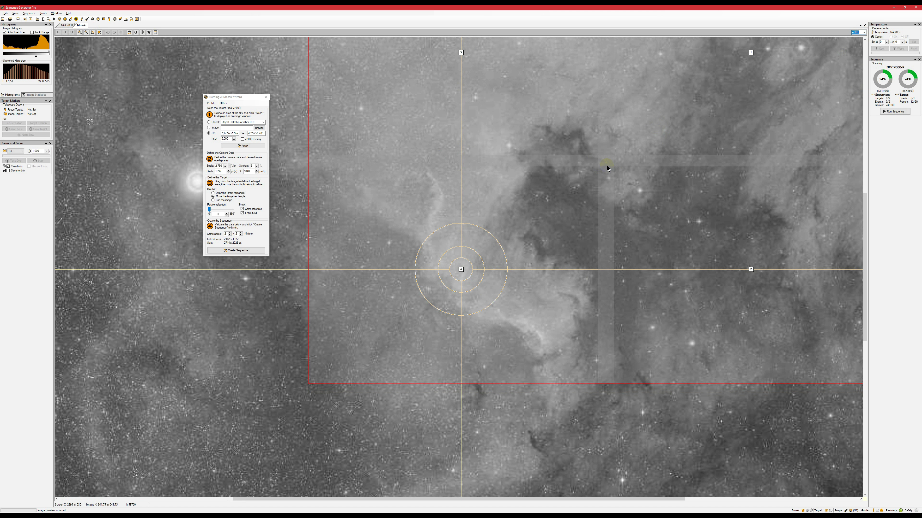
Compare the new 2 x 2 mosaic layout with the two-tile layout on the NGC7000 image
right_click(561, 229)
left_click(66, 25)
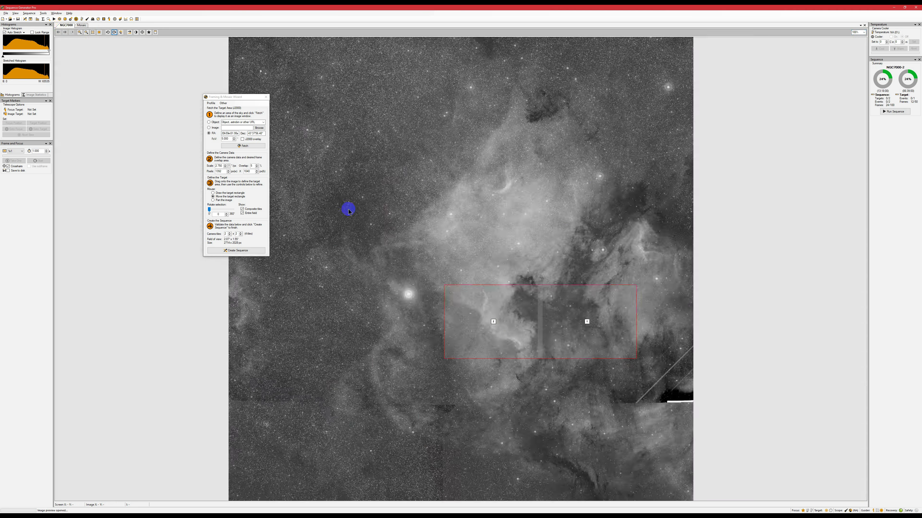
left_click(82, 25)
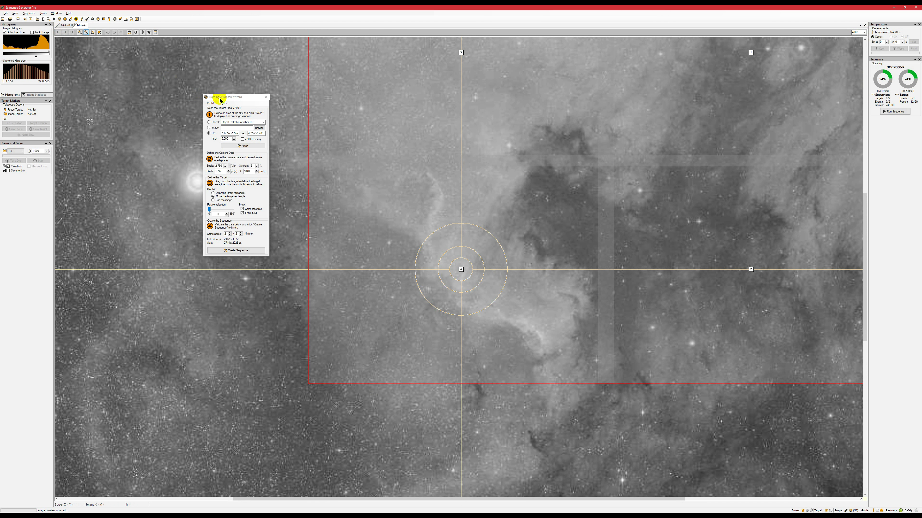
Create a mosaic sequence named NGC7000 from the aligned rectangle with the targets appended to the sequence
scroll(411, 154, "down", 5)
left_click(236, 250)
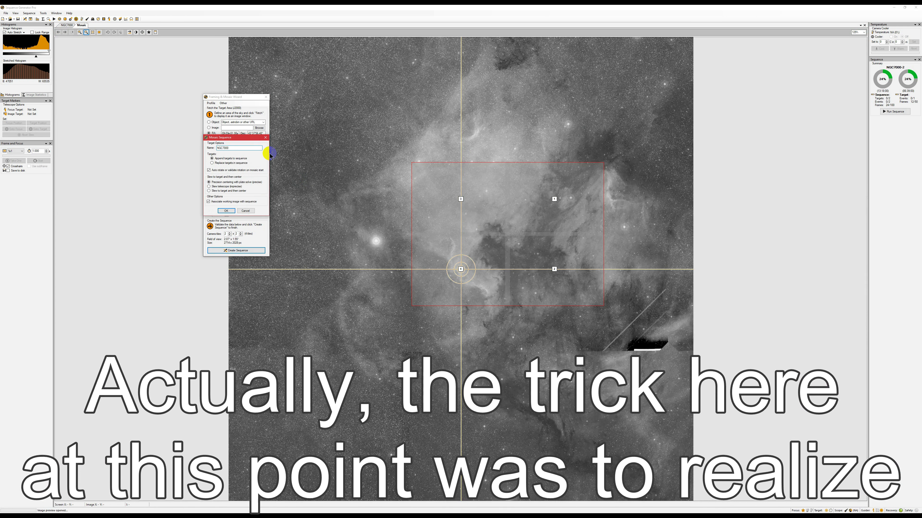
left_click(226, 211)
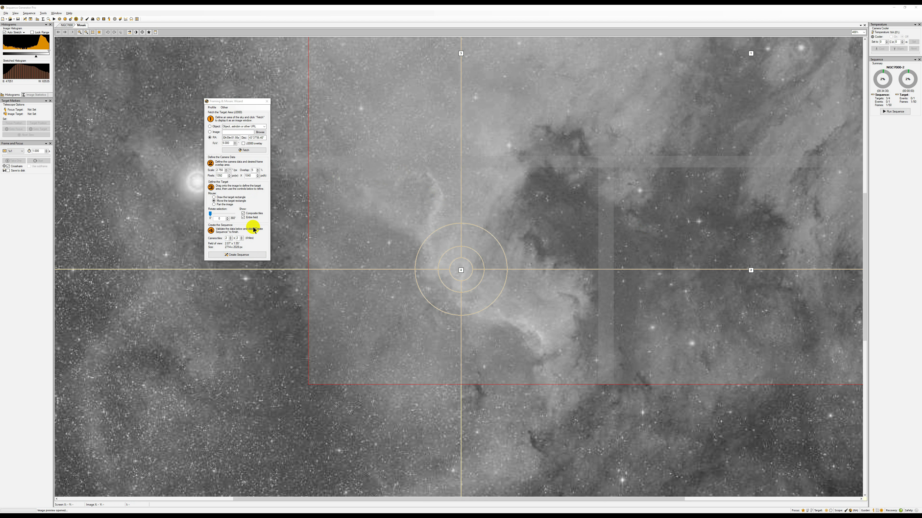
left_click(550, 262)
left_click_drag(607, 253, 517, 251)
mouse_move(664, 269)
left_mouse_down()
mouse_move(677, 268)
mouse_move(506, 253)
left_mouse_up()
right_click(328, 170)
left_click(344, 193)
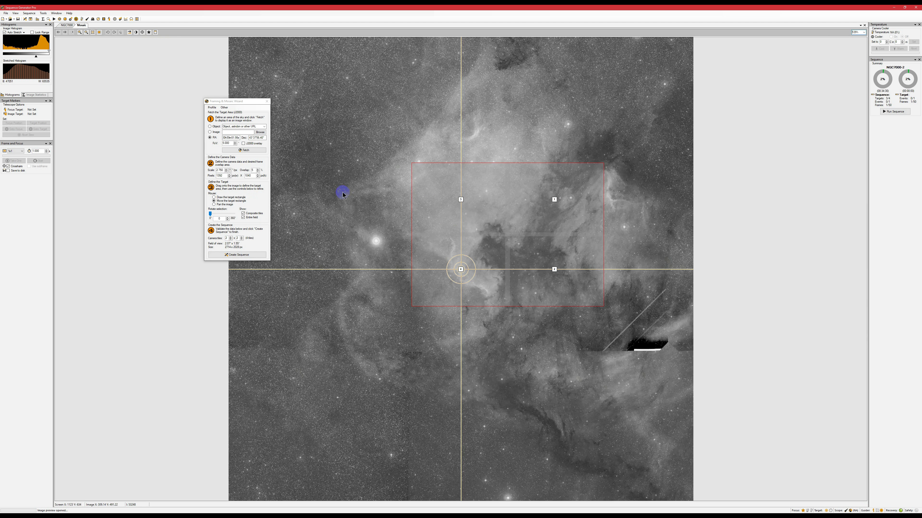
Create the mosaic sequence named NGC7000 from the 2 x 2 rectangle, replacing the existing targets in the sequence
left_click(237, 251)
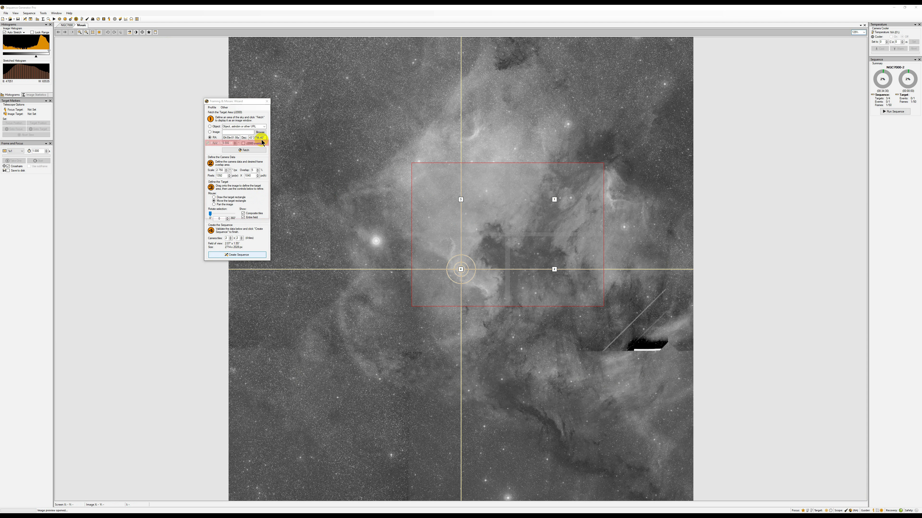
type("NGC7000")
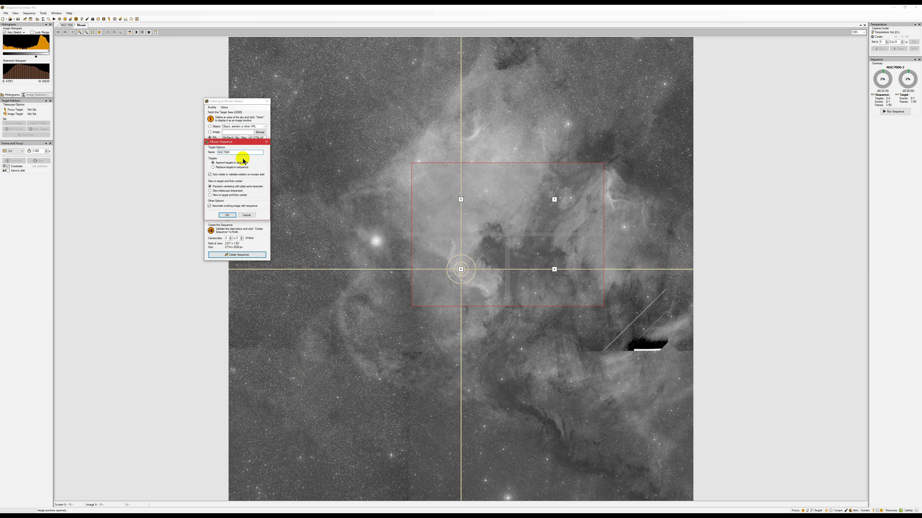
left_click(217, 167)
left_click(227, 215)
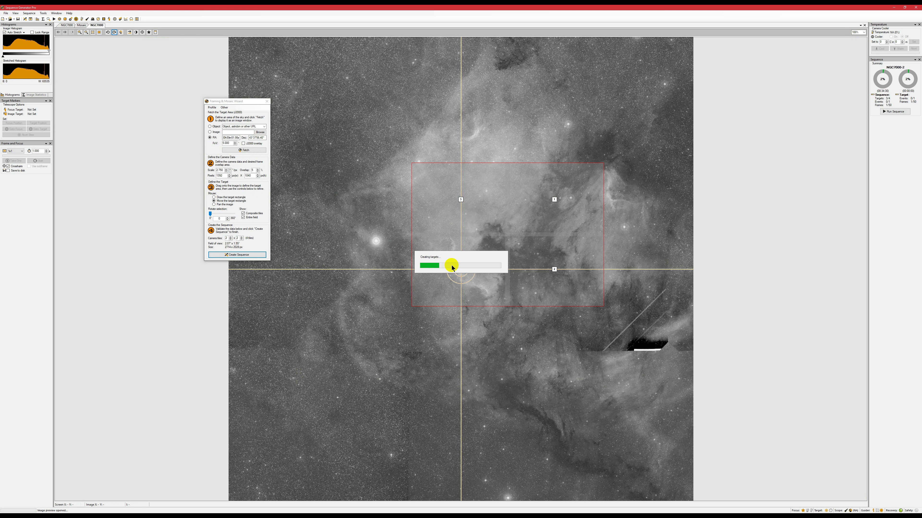
left_click(480, 278)
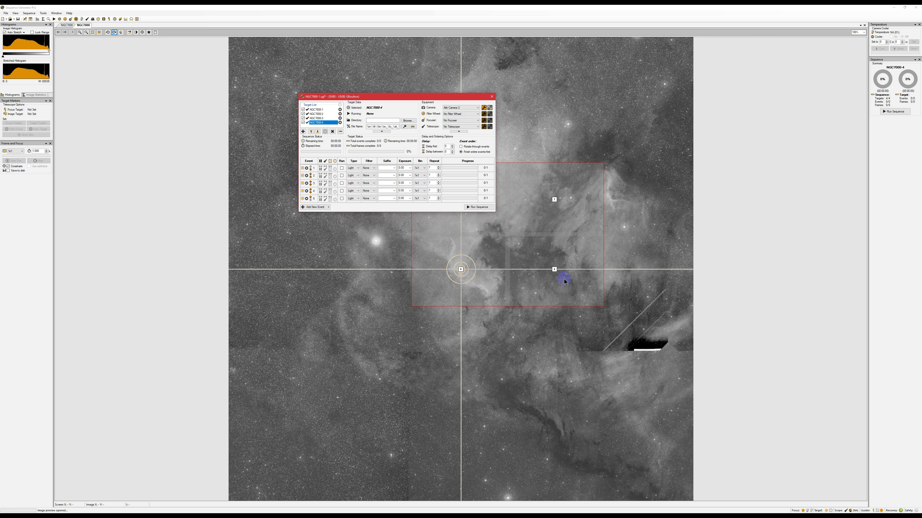
Enable the first event of target NGC7000-2 with the Lum filter, exposure 10 and 50 repeats
left_click(554, 269)
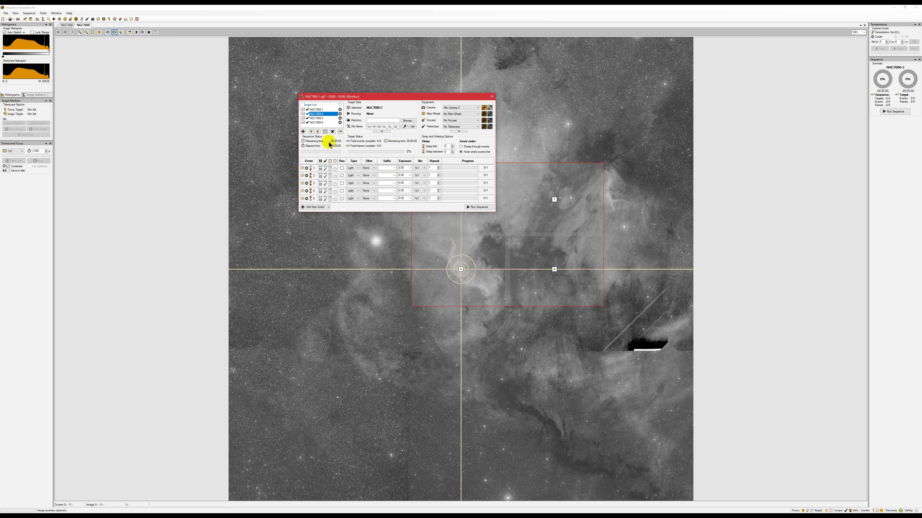
left_click(341, 168)
left_click(366, 168)
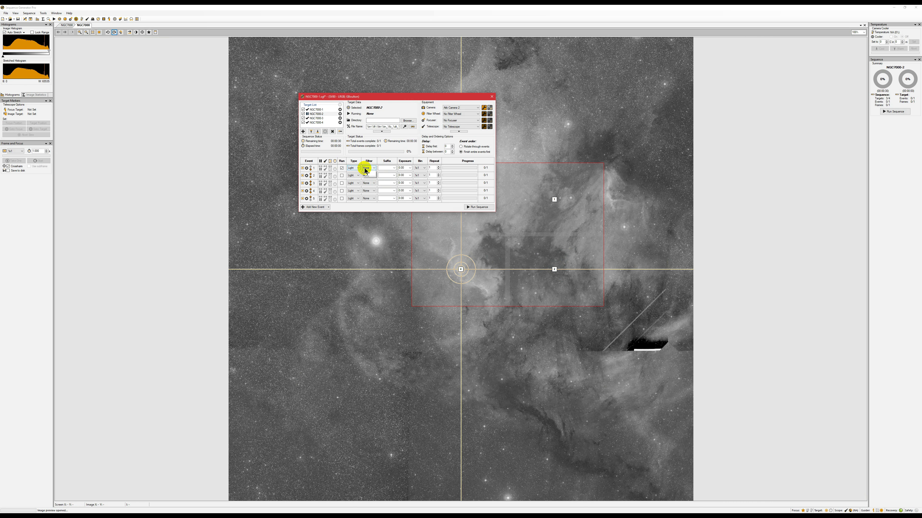
left_click(372, 180)
left_click(403, 167)
type("10")
left_click(432, 168)
Set the first event's captured frames to 1 and move the sequence window clear of the mosaic tiles
right_click(306, 170)
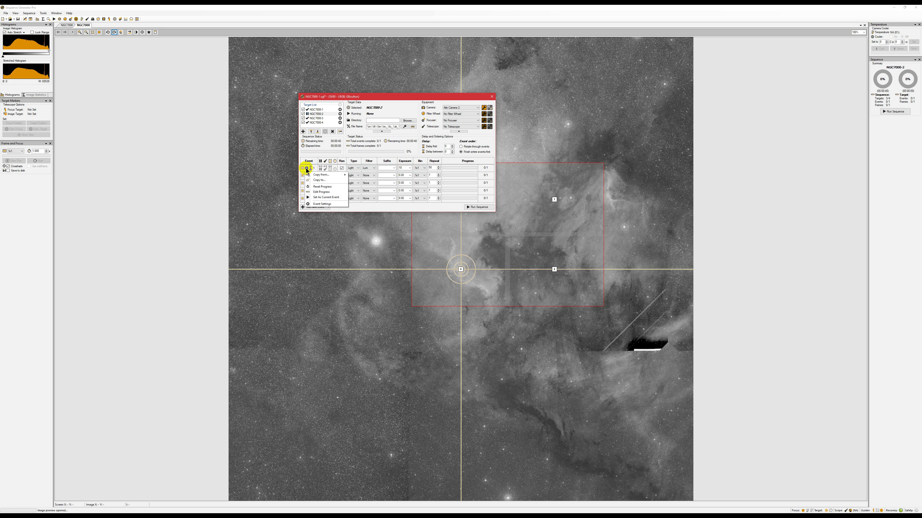
left_click(320, 192)
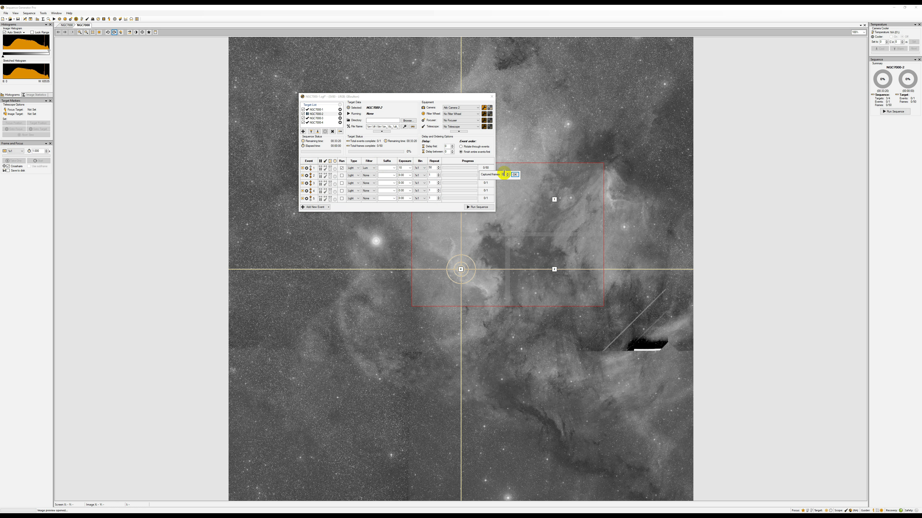
left_click(515, 175)
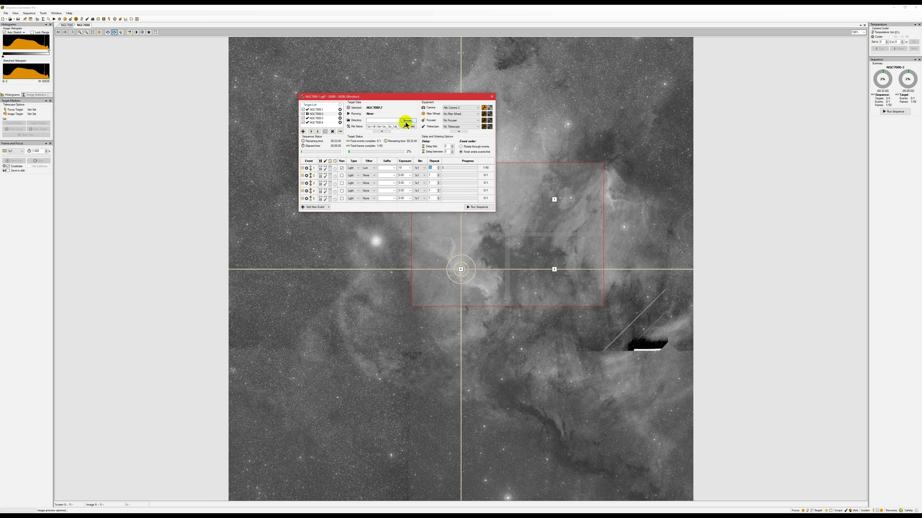
left_click_drag(402, 98, 379, 56)
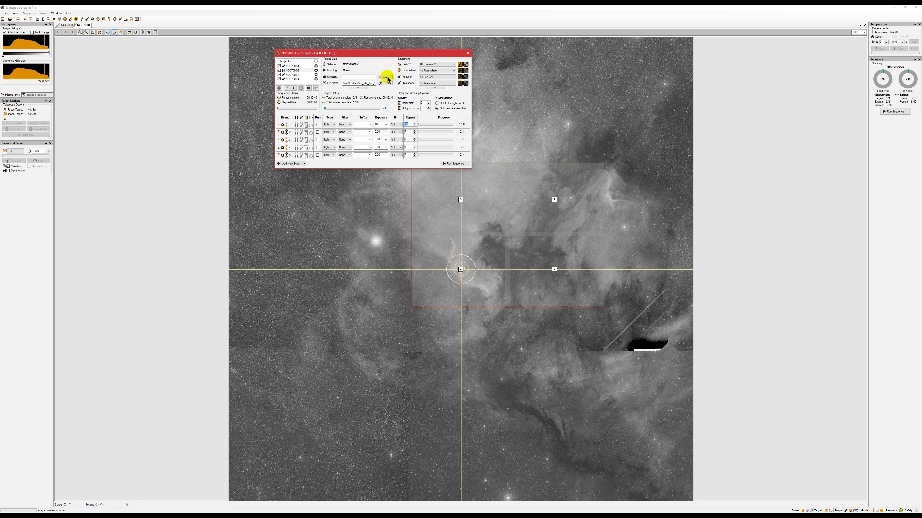